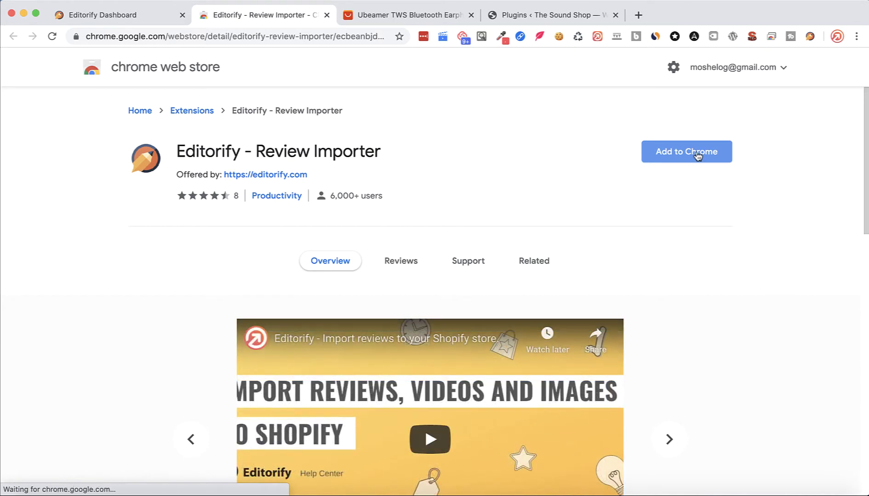
Step: Add the Editorify - Review Importer extension to Chrome from its Web Store page
left_click(698, 154)
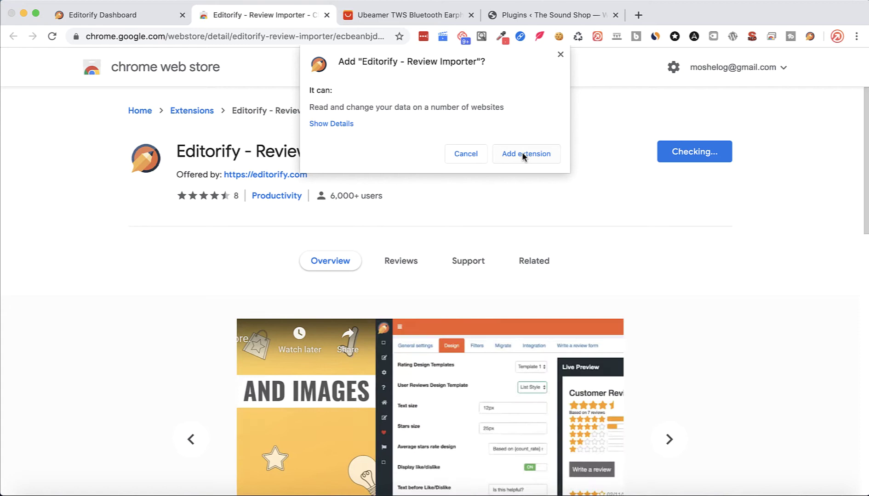
left_click(523, 154)
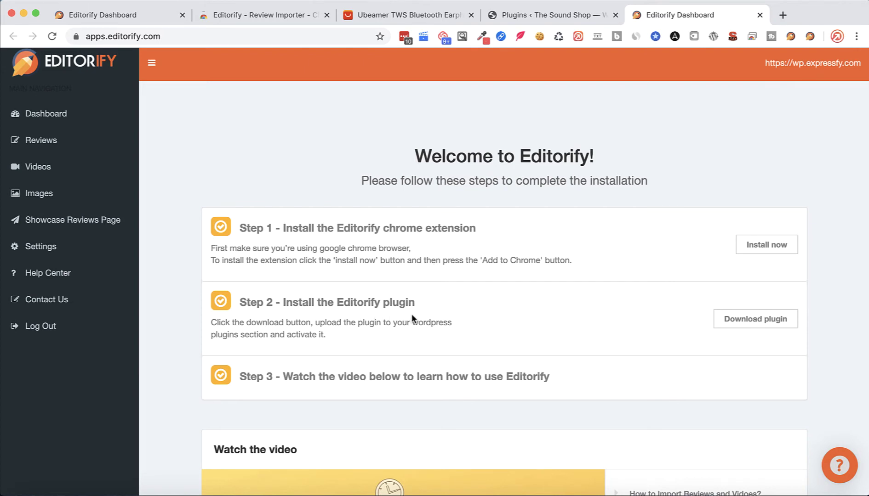
Step: Download the Editorify plugin zip from Step 2 of the dashboard
left_click(757, 330)
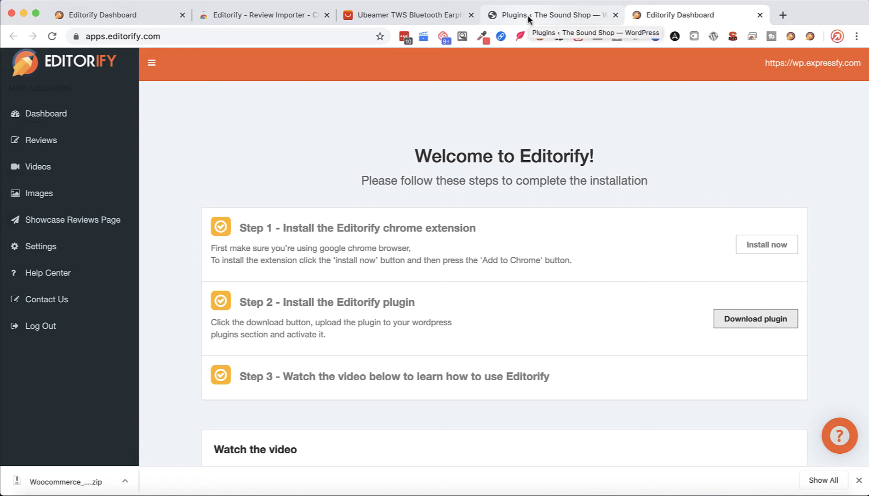
Step: Upload the Editorify plugin zip to The Sound Shop, install it and activate it
left_click(527, 15)
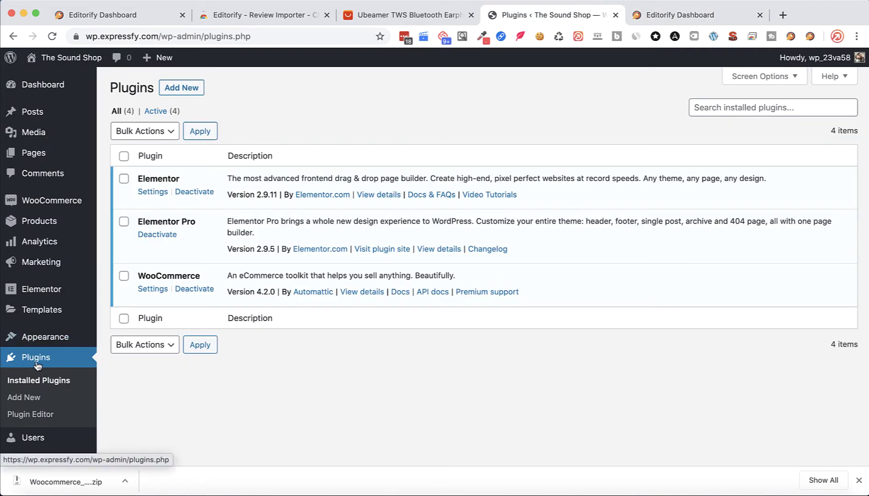
left_click(182, 88)
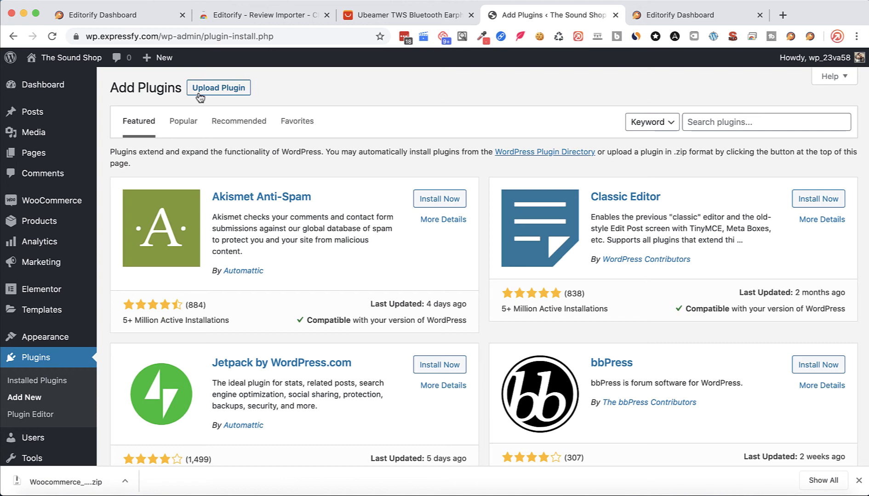
left_click(220, 89)
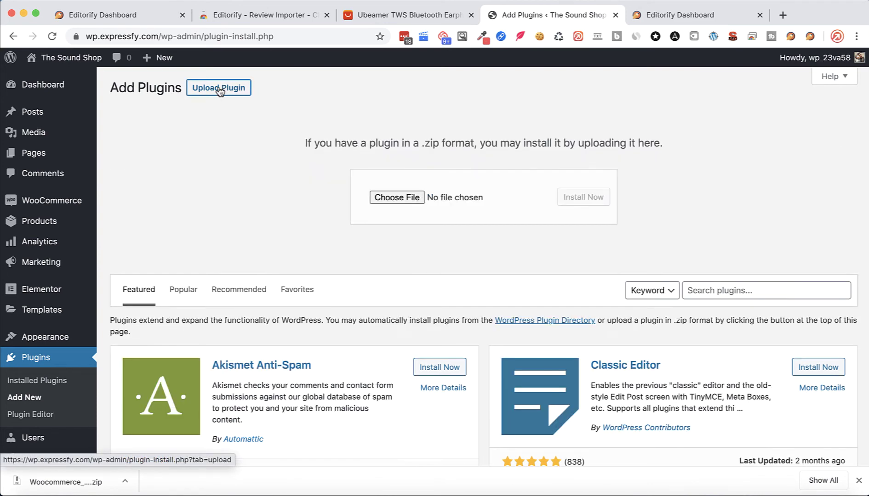
left_click_drag(83, 484, 459, 200)
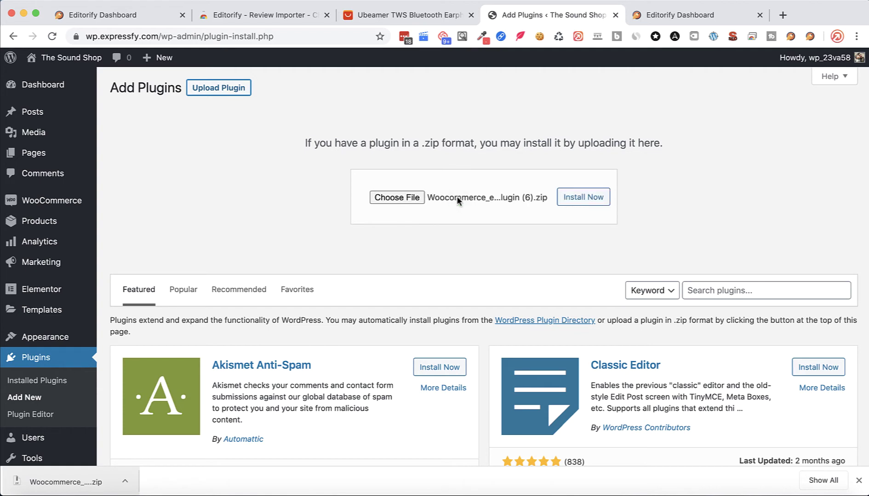
left_click(583, 202)
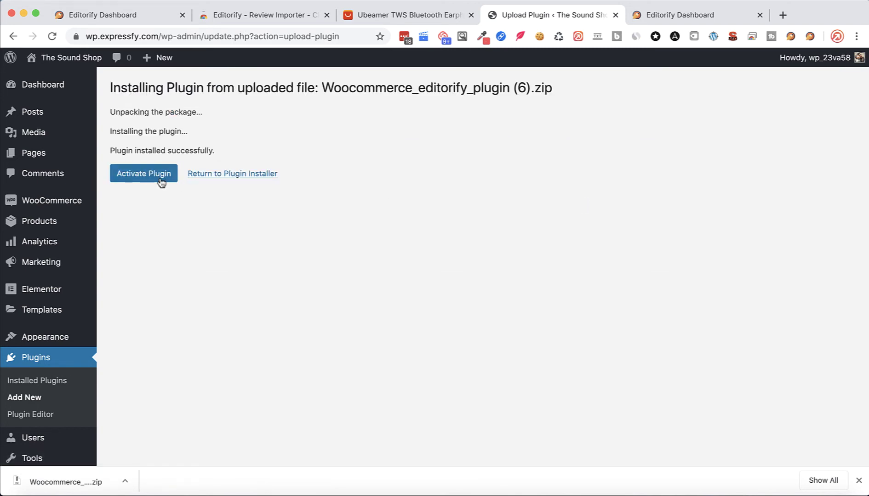
left_click(153, 177)
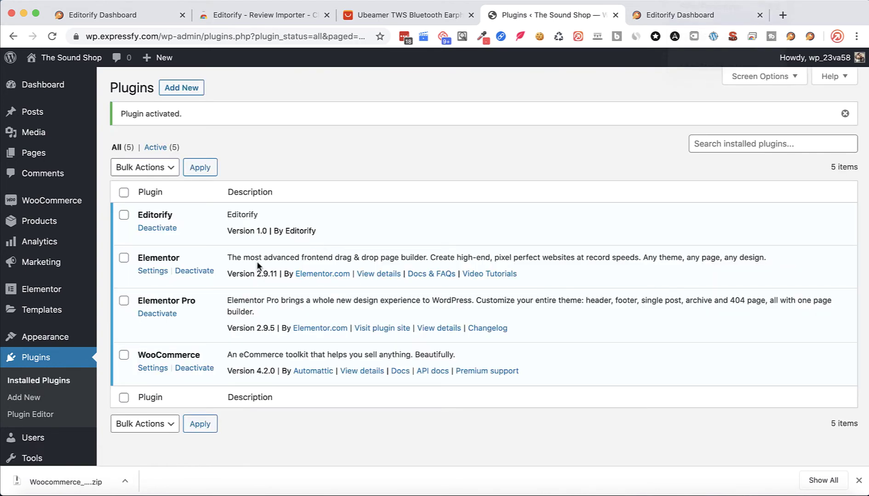
mouse_move(51, 201)
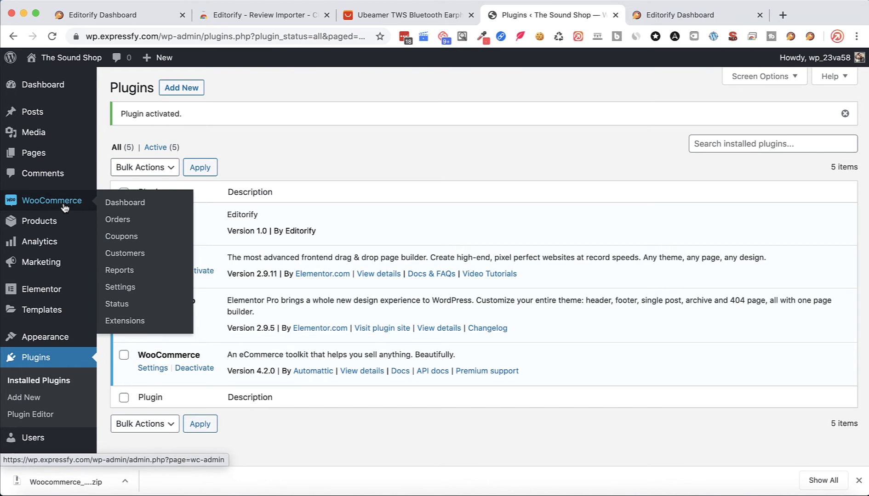
Step: Show the Reviews options on WooCommerce's Products settings and dismiss the downloads bar
left_click(123, 290)
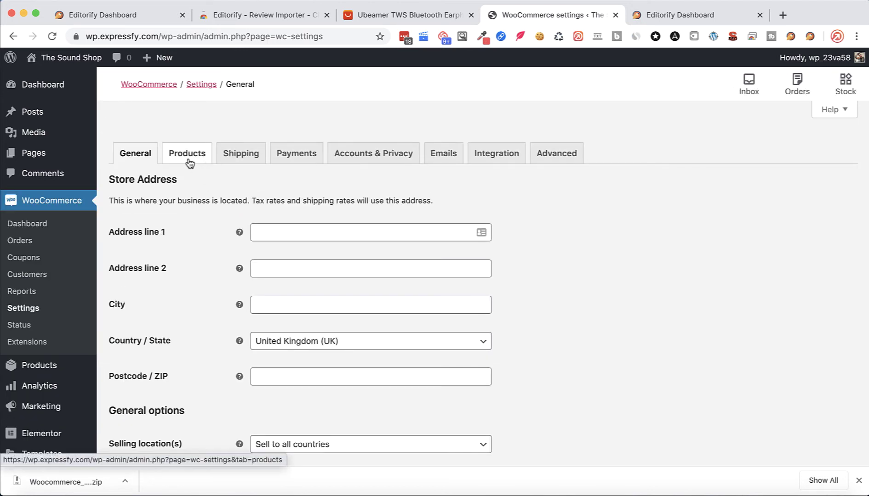
left_click(192, 164)
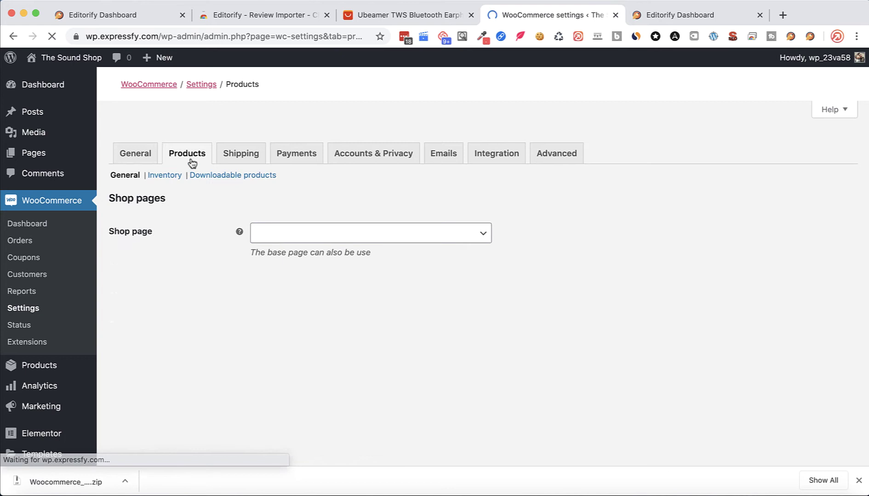
scroll(217, 295, "down", 3)
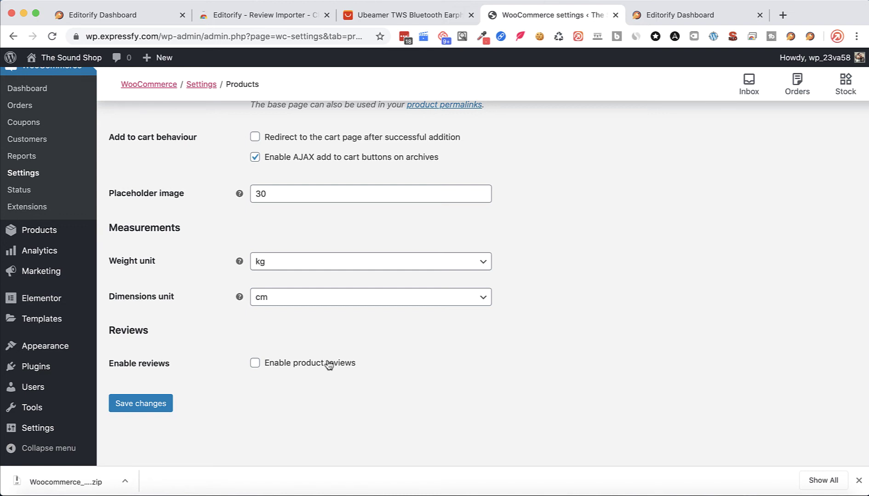
left_click(858, 480)
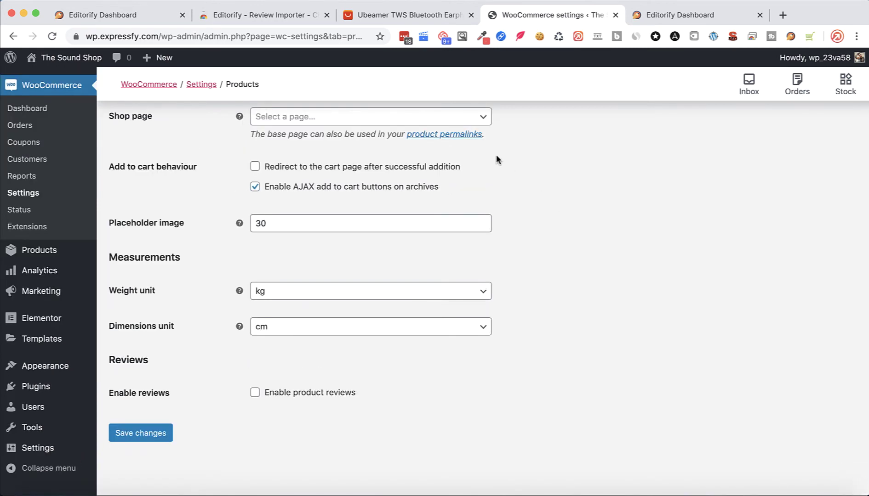
Step: Open Editorify on the Ubeamer AliExpress listing and select all loaded reviews
left_click(389, 14)
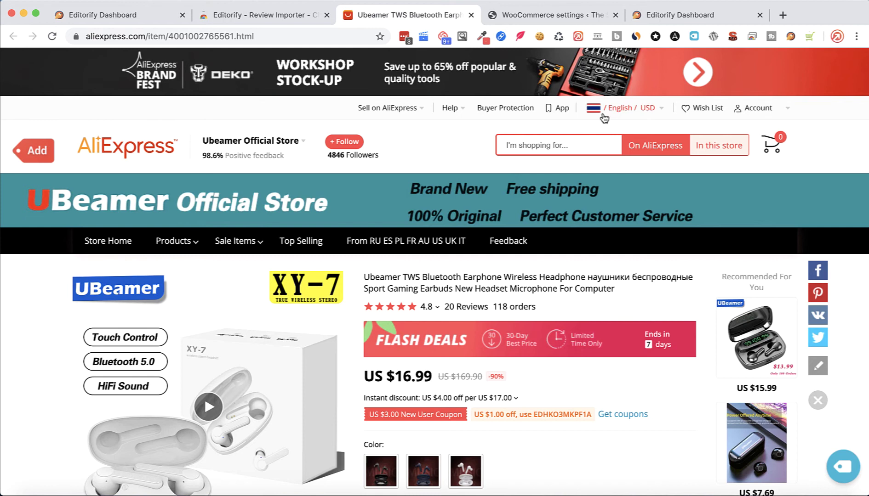
left_click(791, 37)
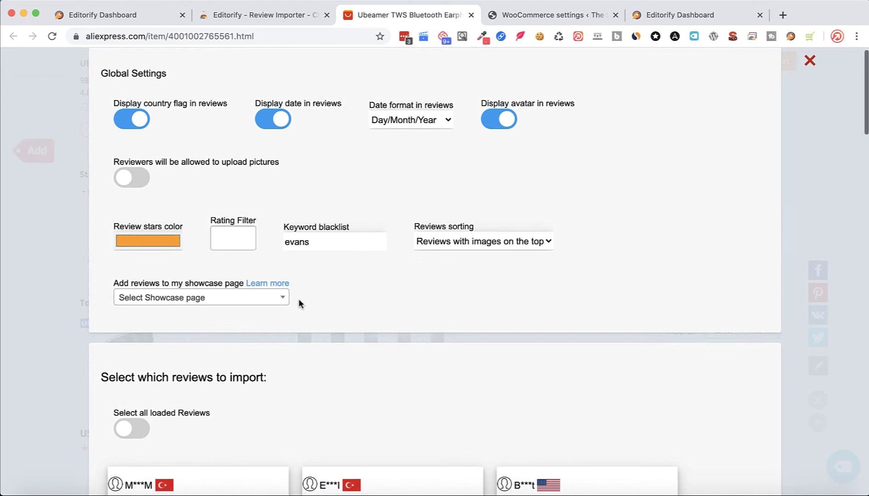
scroll(299, 299, "down", 5)
scroll(298, 299, "down", 3)
scroll(299, 298, "up", 1)
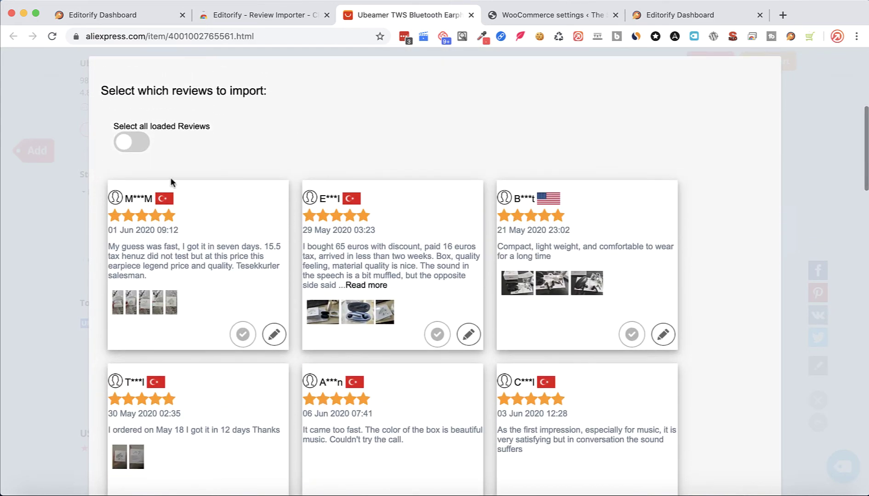
left_click(140, 147)
Step: Deselect the two text-less reviews and the 'A nice product' review
scroll(330, 314, "down", 1)
scroll(330, 314, "down", 4)
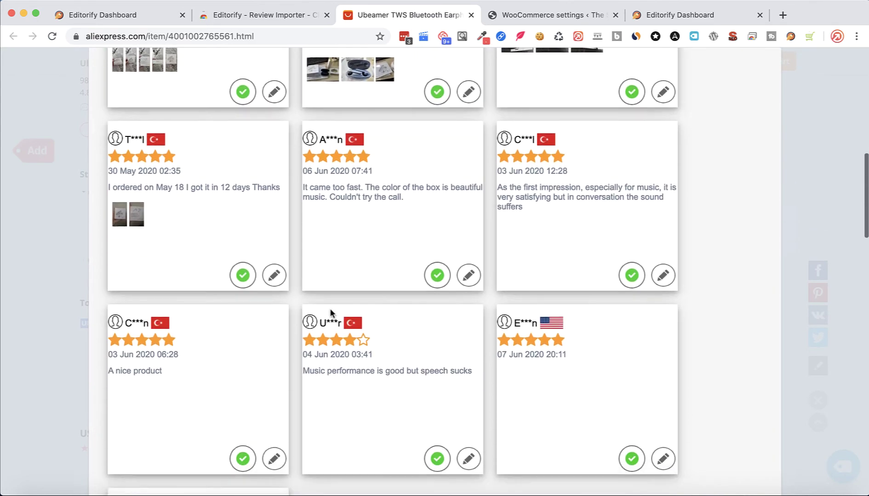
scroll(332, 314, "down", 2)
scroll(330, 313, "down", 2)
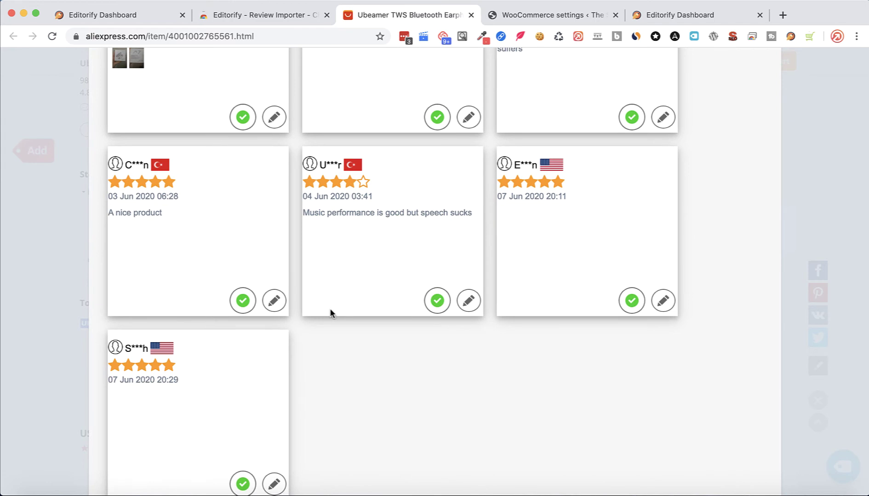
scroll(330, 313, "down", 1)
scroll(330, 314, "down", 1)
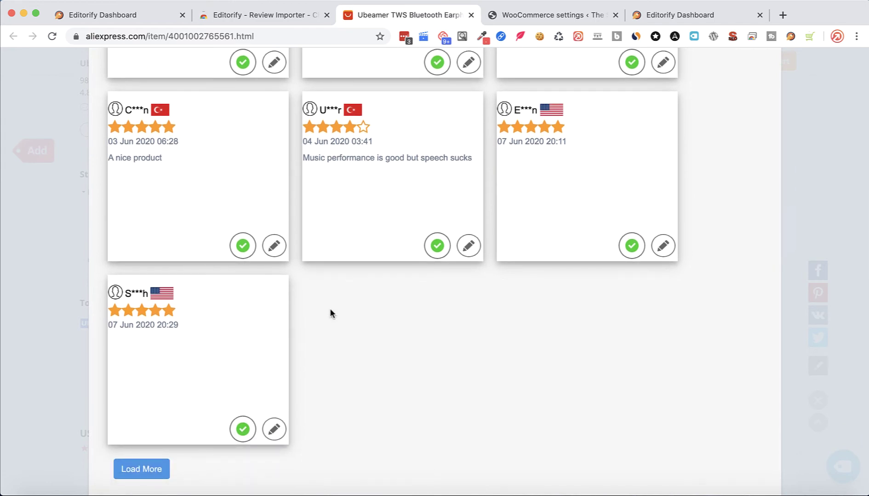
left_click(241, 431)
left_click(631, 247)
left_click(243, 246)
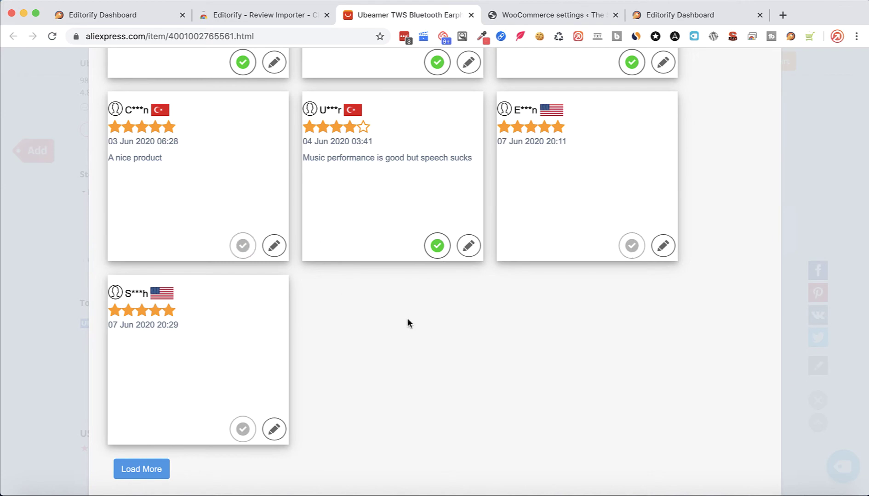
scroll(407, 319, "up", 2)
scroll(359, 294, "up", 1)
scroll(312, 273, "down", 10)
scroll(313, 275, "down", 8)
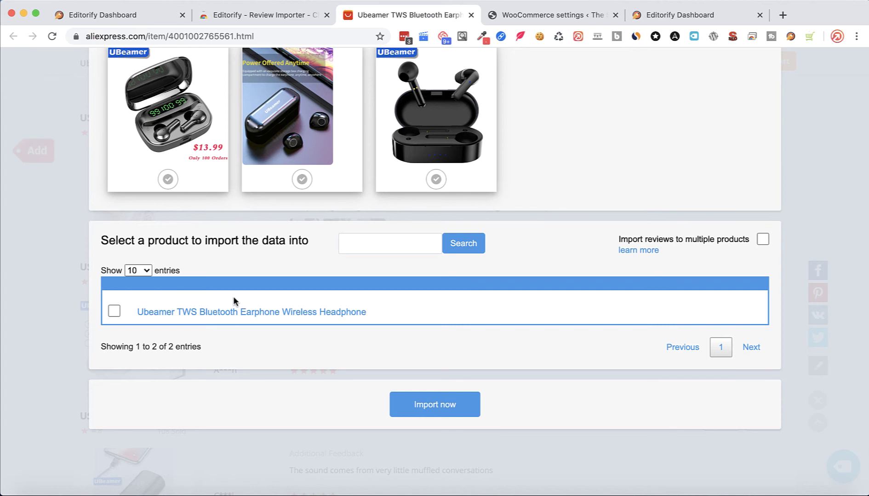
Step: Import the selected reviews into the Ubeamer TWS Bluetooth Earphone Wireless Headphone product
left_click(115, 312)
left_click(431, 409)
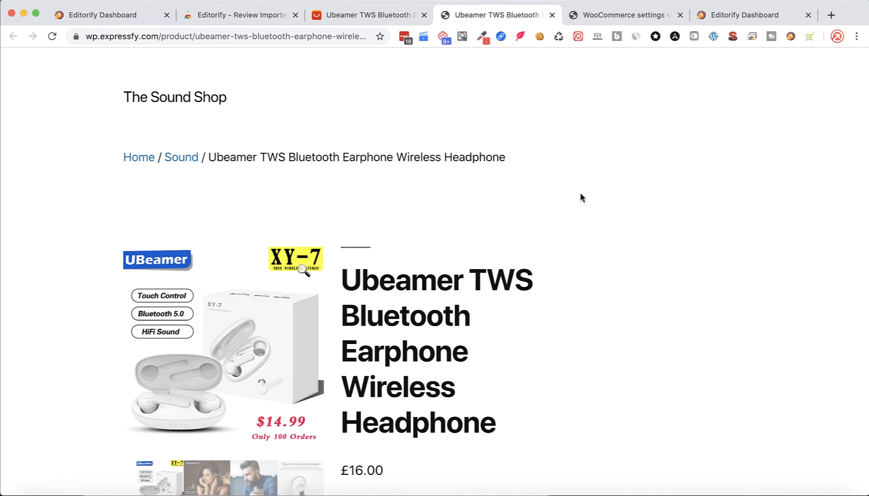
scroll(580, 194, "down", 2)
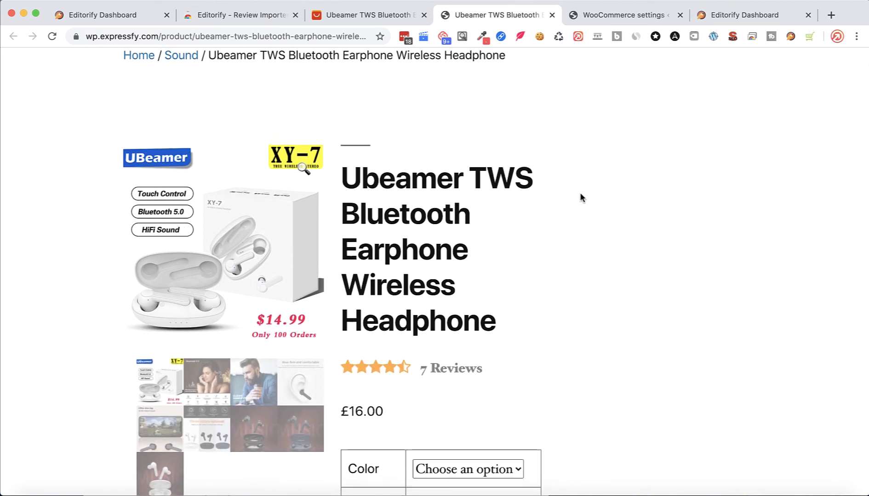
scroll(580, 192, "down", 3)
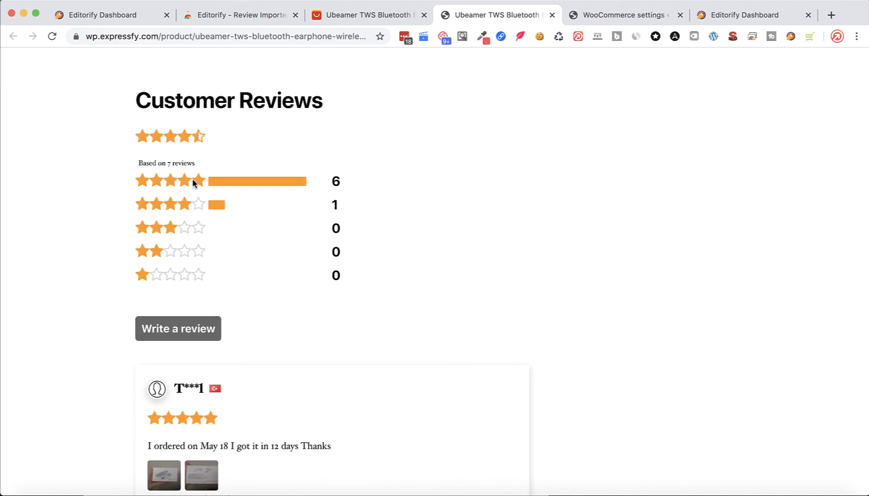
scroll(252, 343, "up", 5)
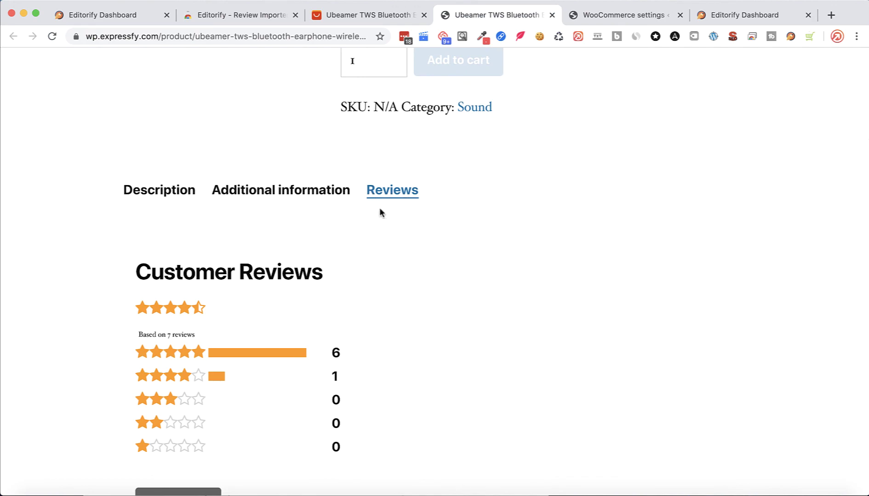
scroll(378, 239, "down", 3)
scroll(378, 271, "down", 9)
scroll(378, 271, "down", 8)
scroll(378, 271, "down", 8)
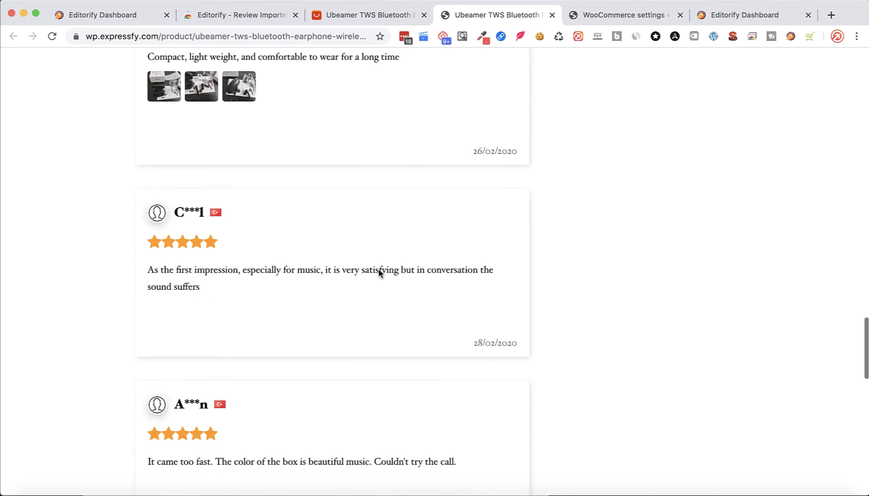
scroll(379, 271, "down", 10)
scroll(378, 272, "down", 5)
scroll(378, 272, "up", 10)
scroll(378, 271, "up", 10)
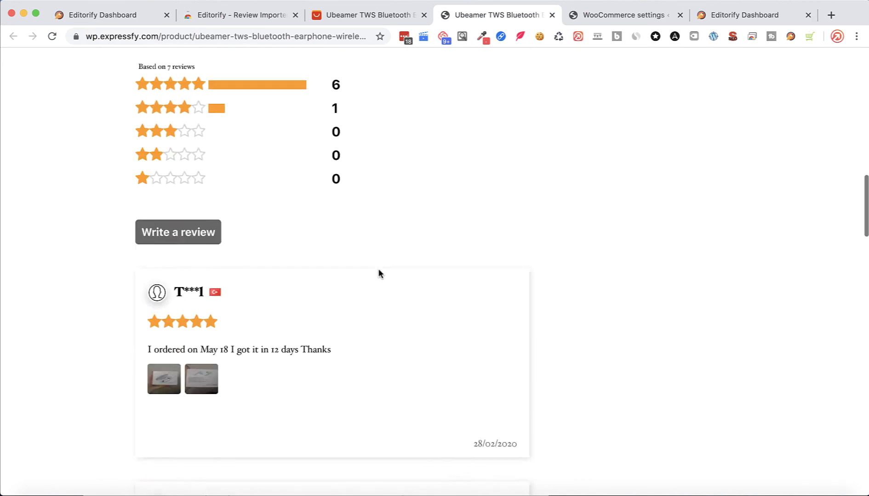
scroll(377, 271, "up", 10)
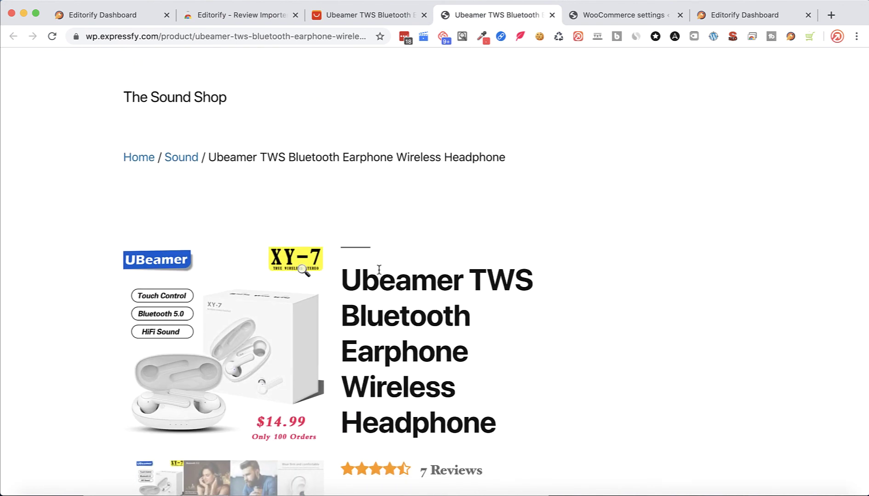